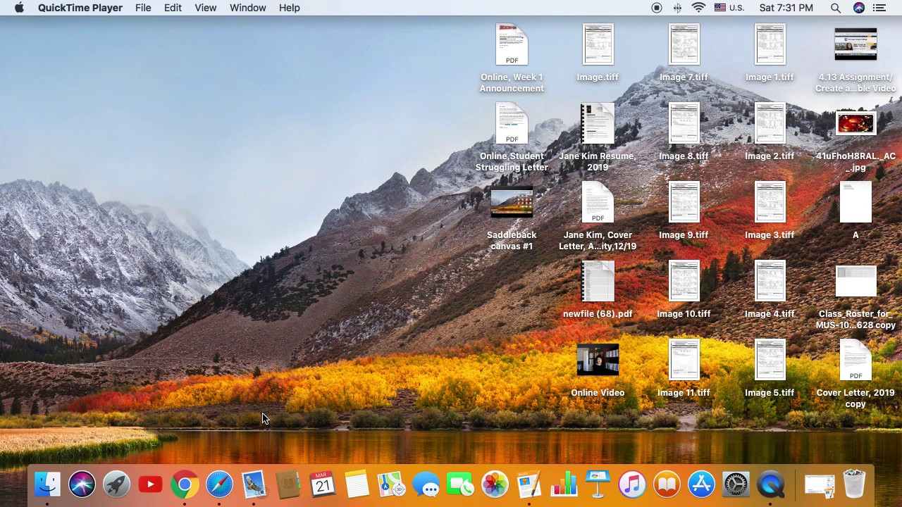
pyautogui.click(193, 492)
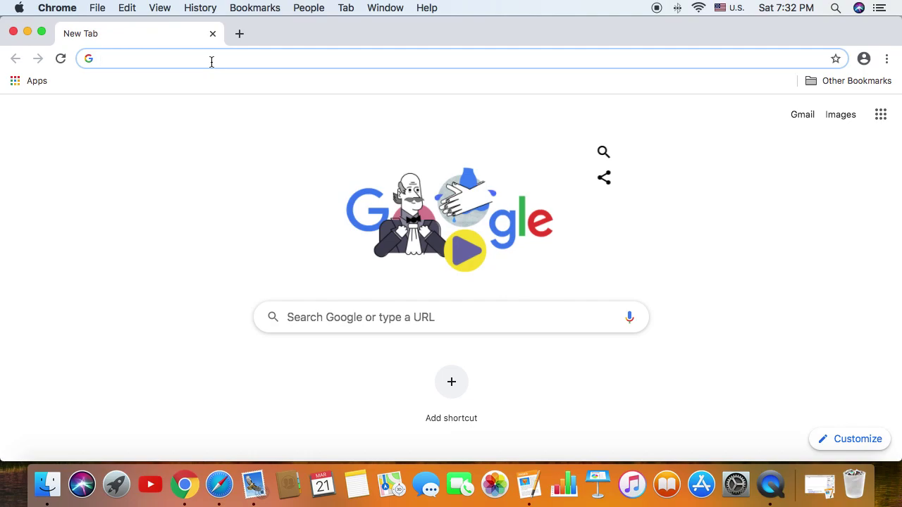
pyautogui.write('www.saddleback.edu')
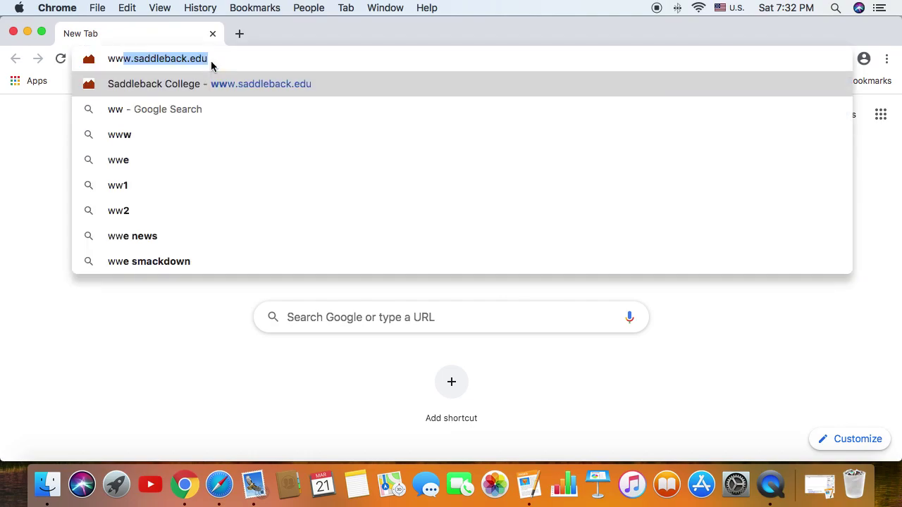
pyautogui.press('Return')
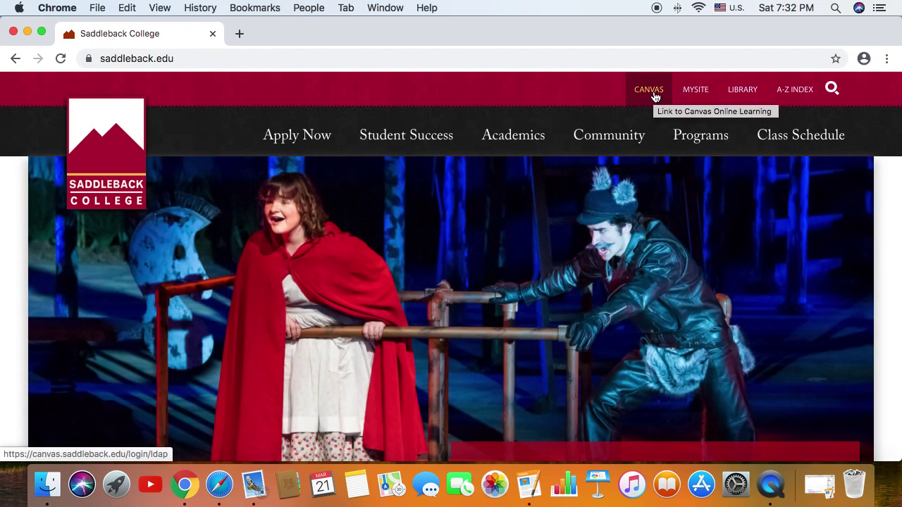
# Step: Log into Saddleback Canvas via the CANVAS link using the saved username and password
pyautogui.click(648, 90)
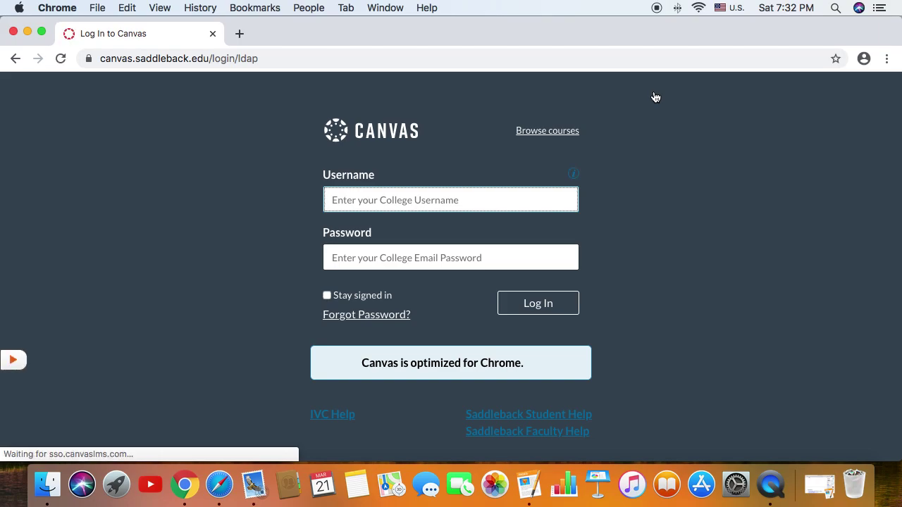
pyautogui.click(425, 201)
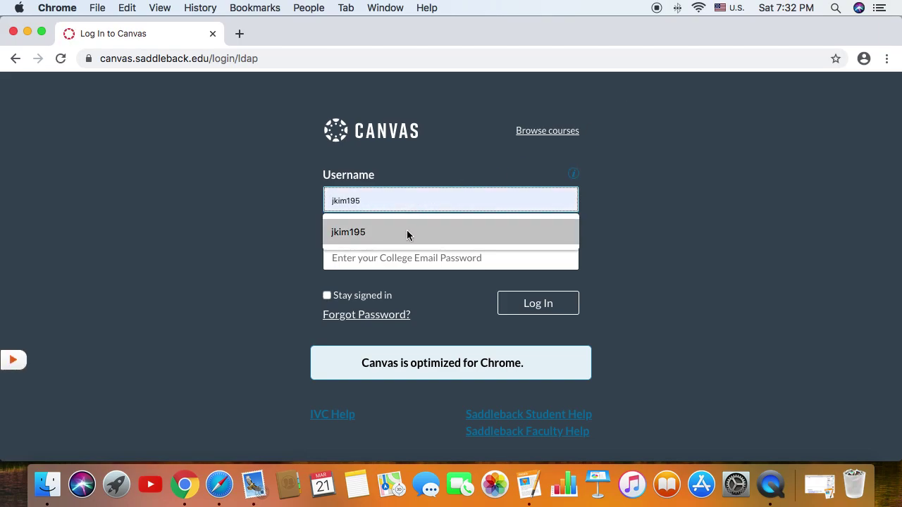
pyautogui.click(407, 230)
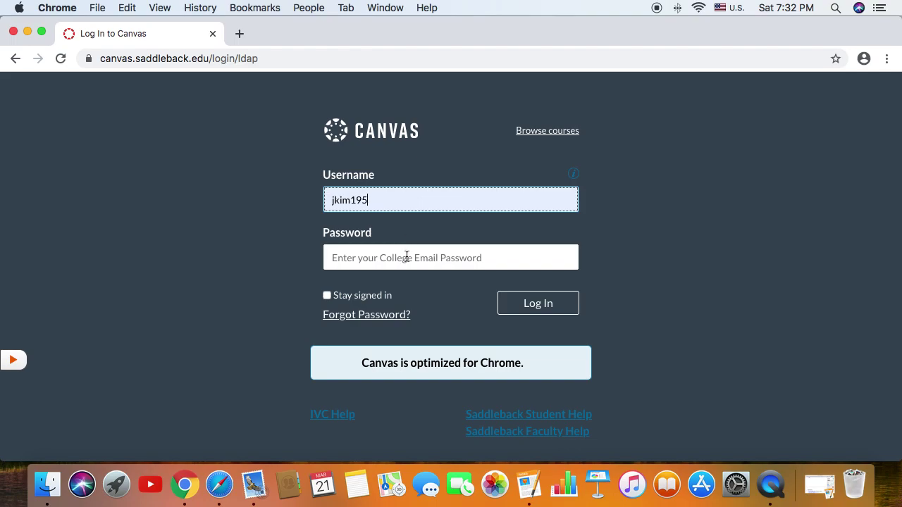
pyautogui.click(408, 260)
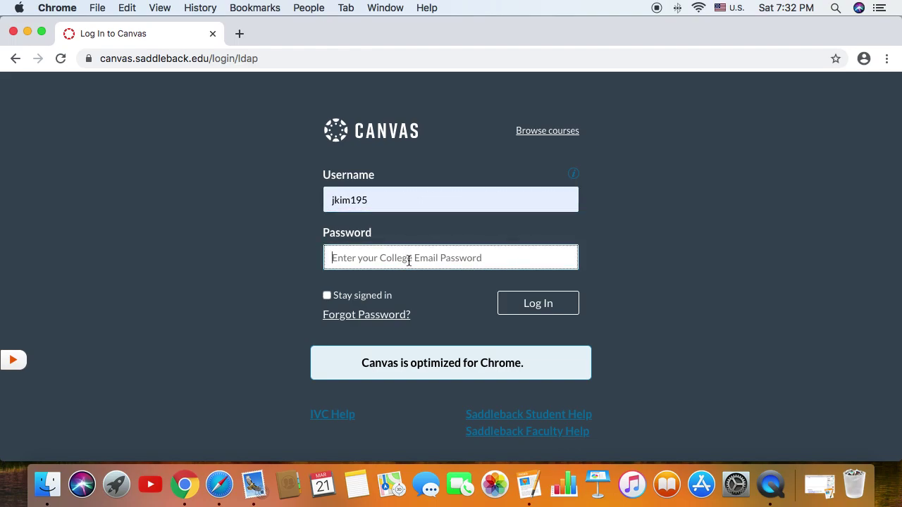
pyautogui.write('••••••••••••')
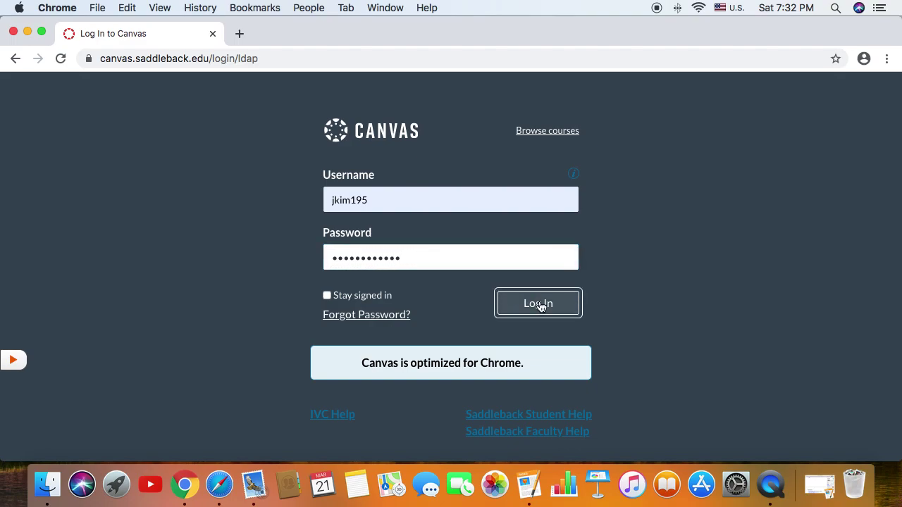
pyautogui.click(541, 306)
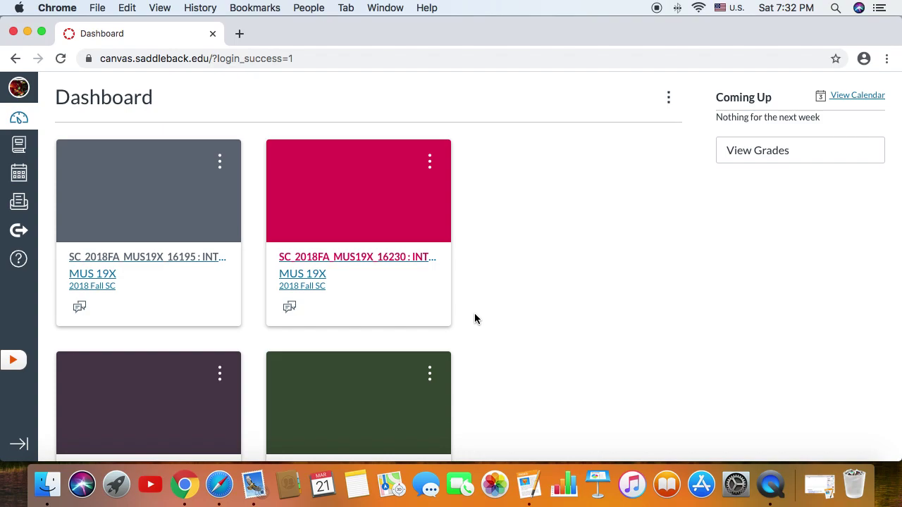
# Step: Scroll the Dashboard and open the SC_2020SP_MUS20X_16120 course card
pyautogui.scroll(-5, 475, 313)
pyautogui.scroll(-3, 473, 313)
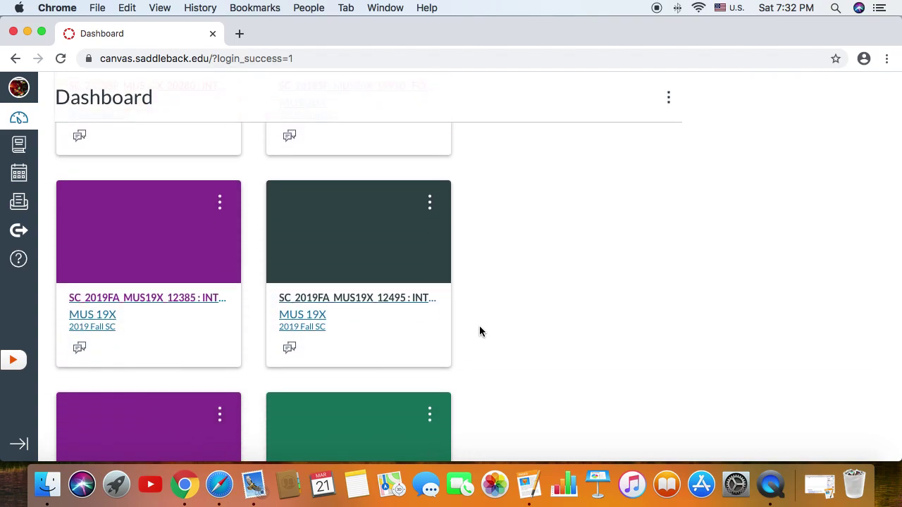
pyautogui.scroll(-4, 479, 326)
pyautogui.scroll(-1, 479, 326)
pyautogui.scroll(-5, 480, 327)
pyautogui.scroll(-3, 479, 332)
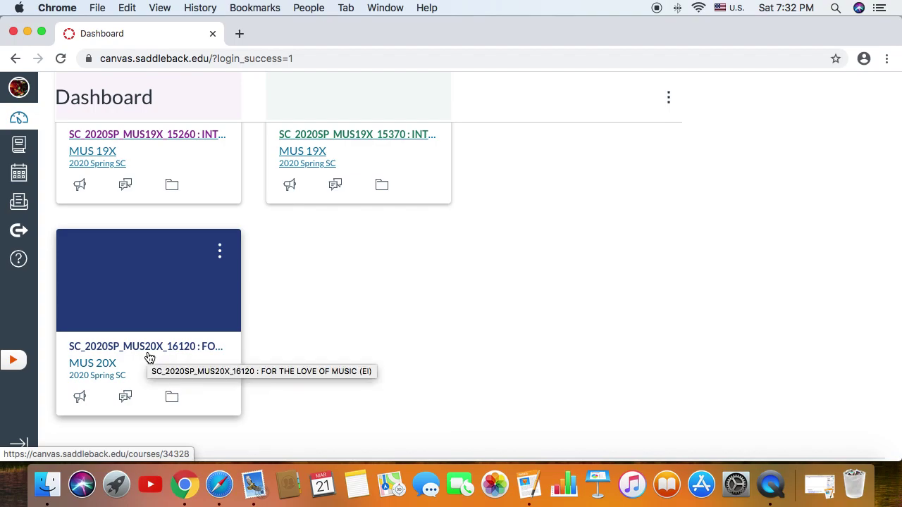
pyautogui.click(153, 353)
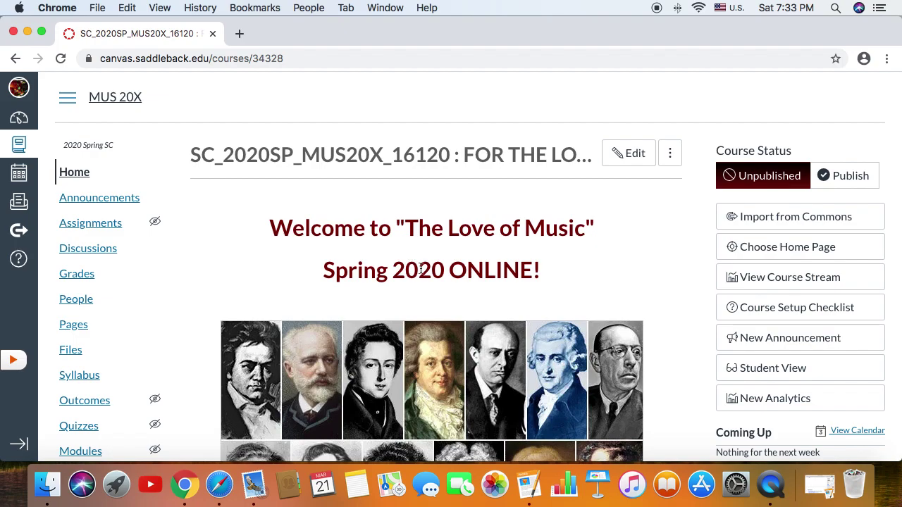
# Step: Look over the MUS 20X home page, then view its Announcements and Assignments
pyautogui.scroll(-2, 441, 282)
pyautogui.scroll(-5, 443, 290)
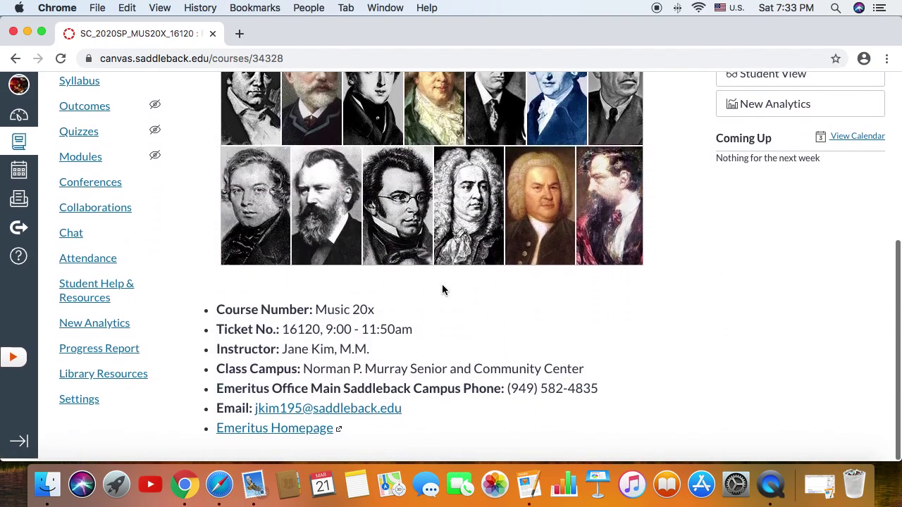
pyautogui.scroll(3, 443, 290)
pyautogui.scroll(5, 443, 290)
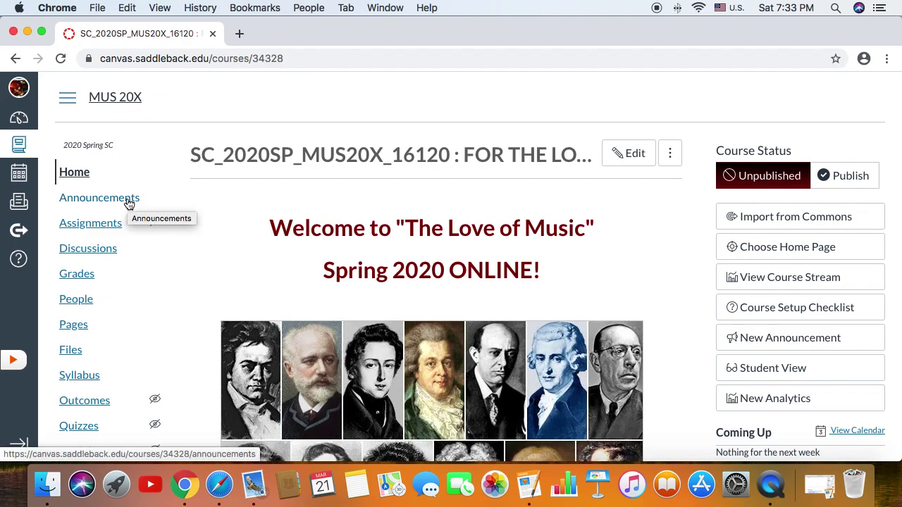
pyautogui.click(129, 204)
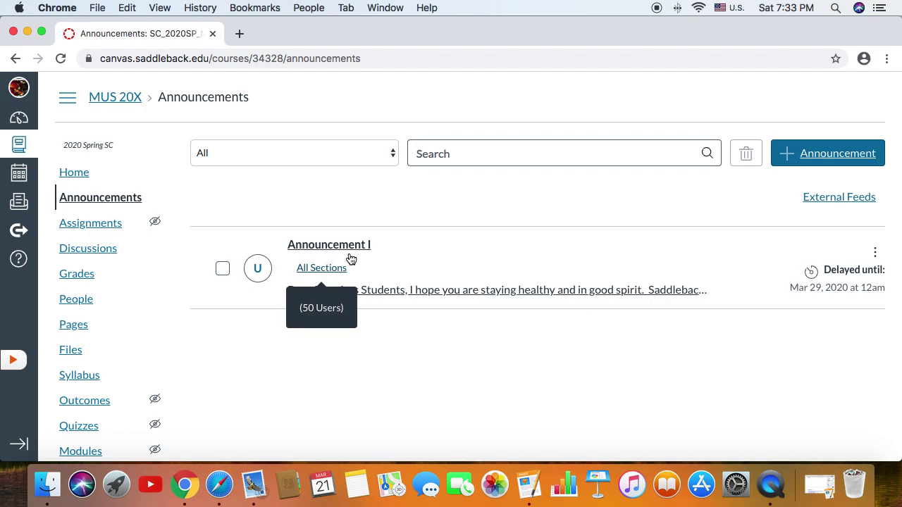
pyautogui.click(92, 224)
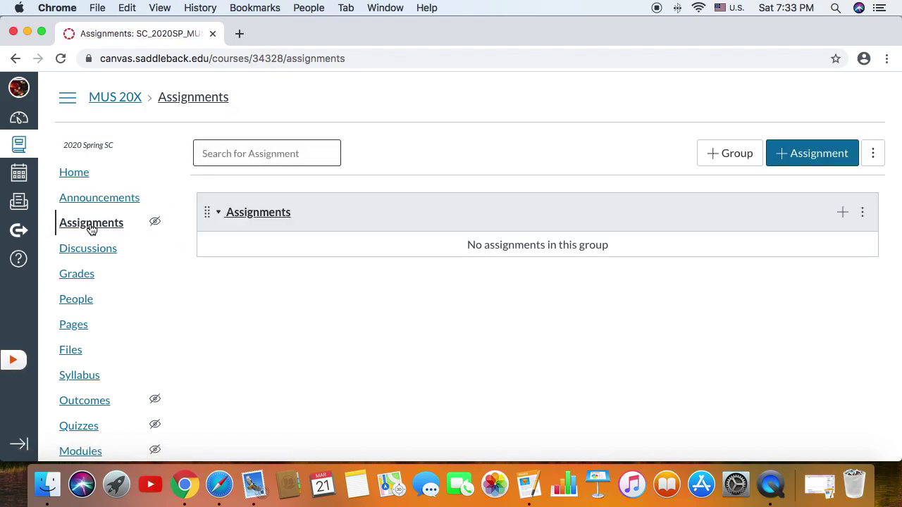
pyautogui.scroll(-3, 100, 259)
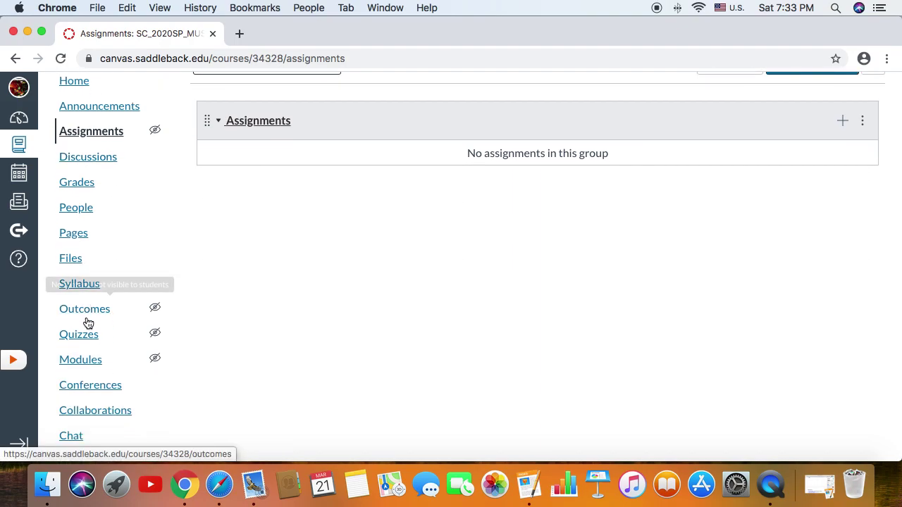
# Step: View the MUS 20X Course Syllabus page with its attached syllabus PDF
pyautogui.click(80, 285)
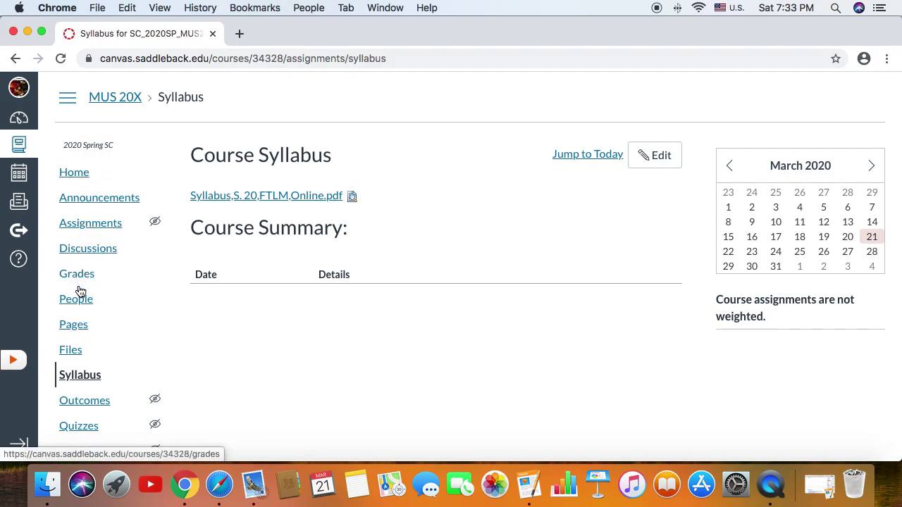
pyautogui.scroll(-1, 88, 432)
pyautogui.scroll(-4, 88, 431)
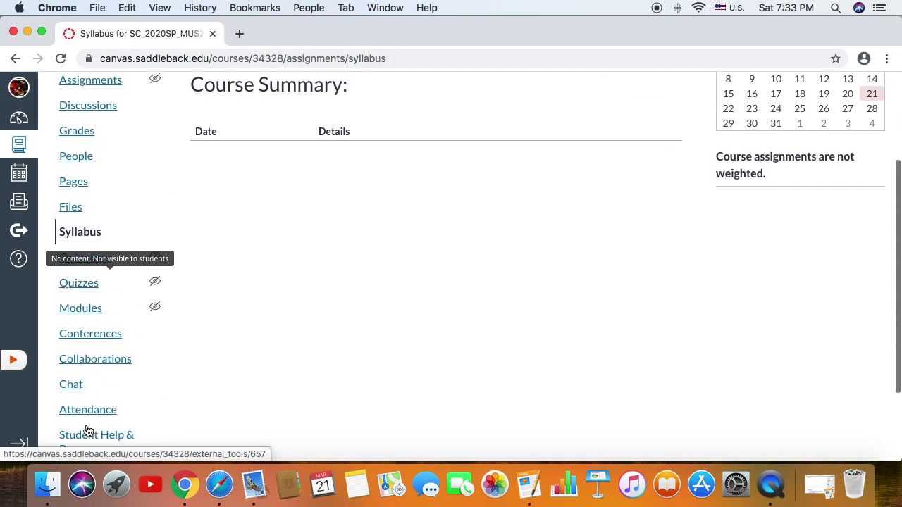
pyautogui.scroll(4, 88, 430)
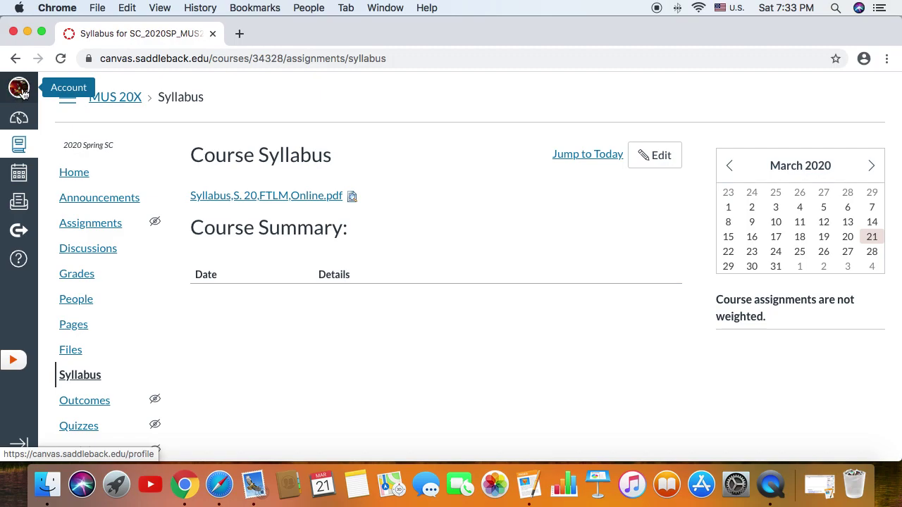
# Step: In Notification Preferences, set Due Date email notifications to notify right away
pyautogui.click(19, 90)
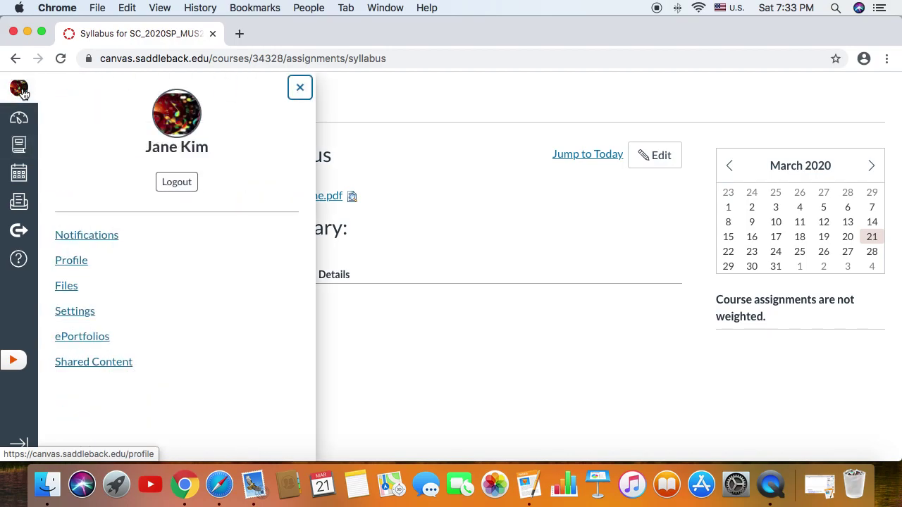
pyautogui.click(105, 242)
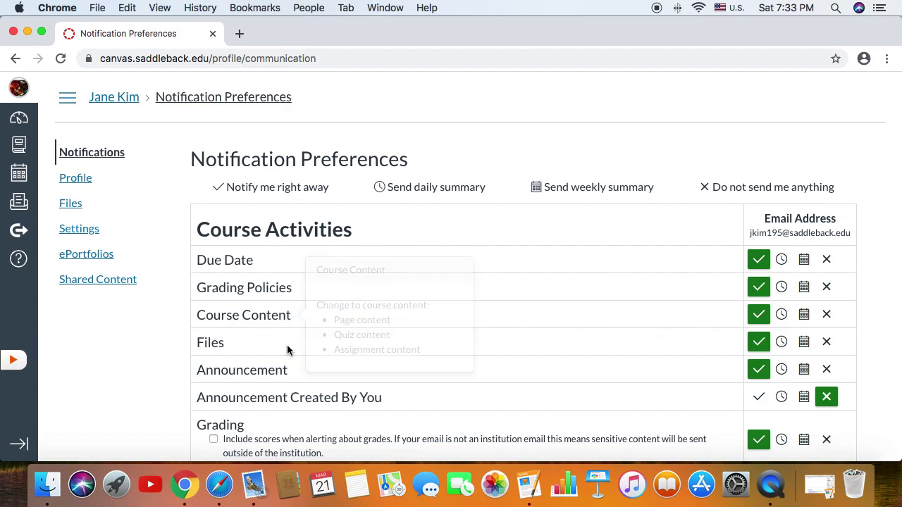
pyautogui.click(782, 260)
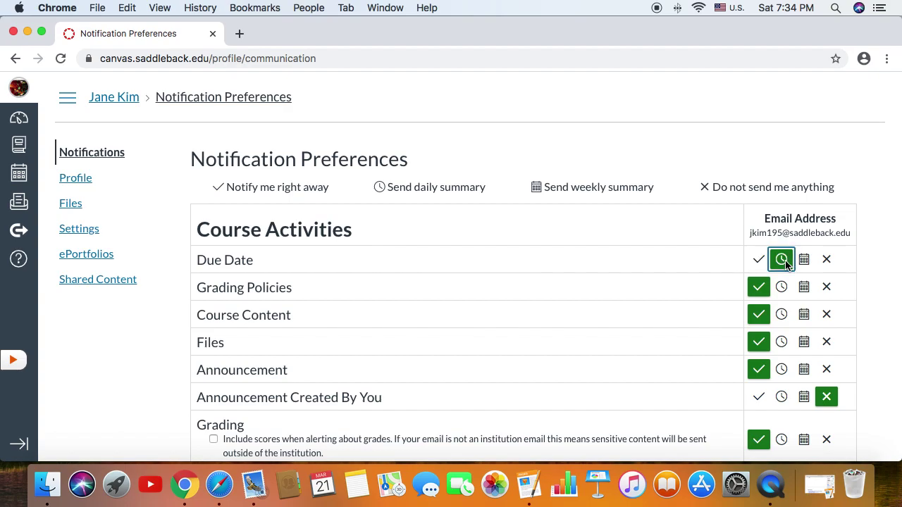
pyautogui.click(804, 261)
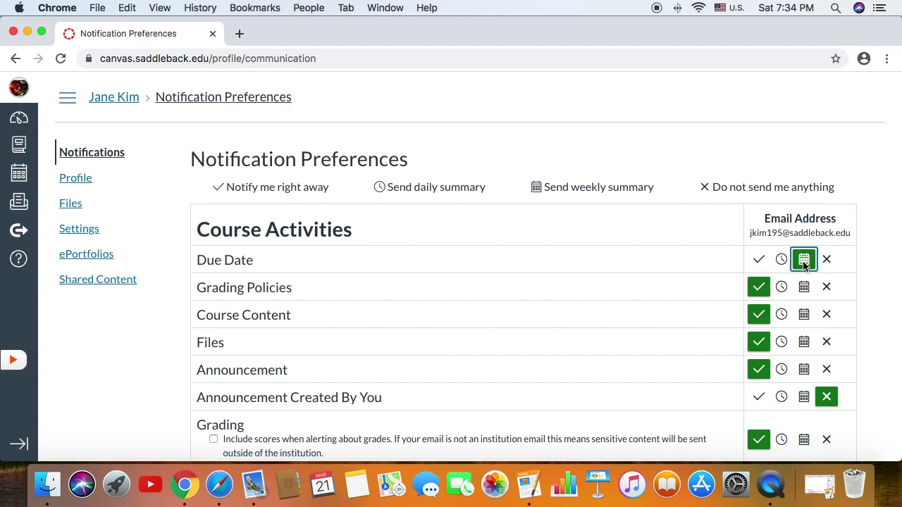
pyautogui.click(825, 262)
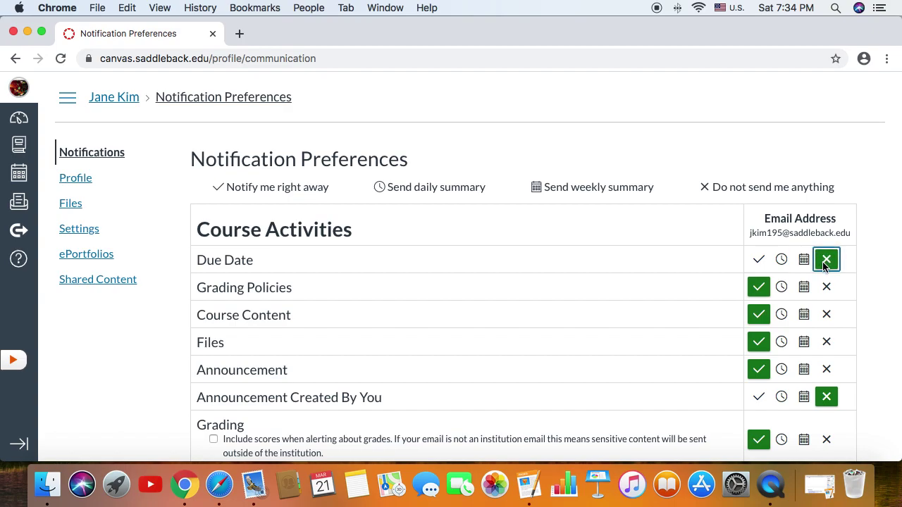
pyautogui.click(757, 264)
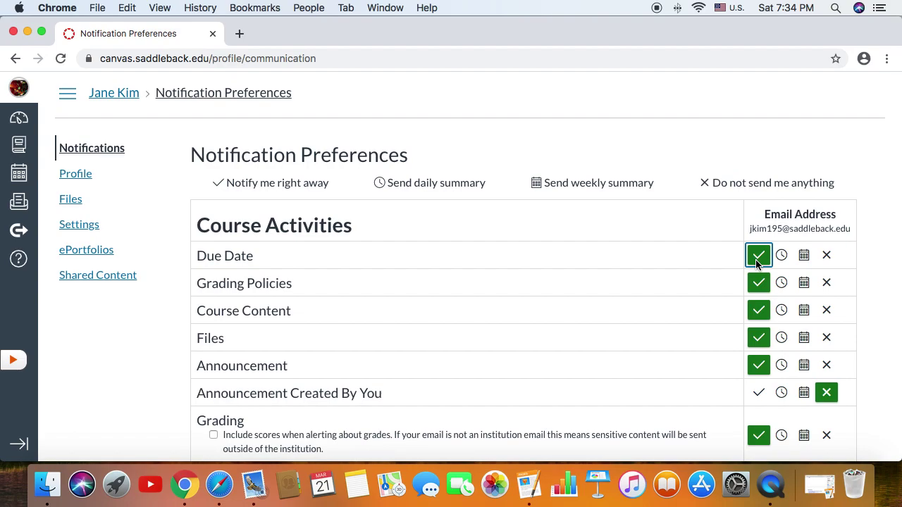
# Step: Review the remaining email notification settings for discussions, conversations and scheduling
pyautogui.scroll(-4, 757, 263)
pyautogui.scroll(-2, 757, 265)
pyautogui.scroll(-3, 756, 264)
pyautogui.scroll(-2, 757, 264)
pyautogui.scroll(-5, 756, 264)
pyautogui.scroll(-2, 755, 265)
pyautogui.scroll(-6, 755, 265)
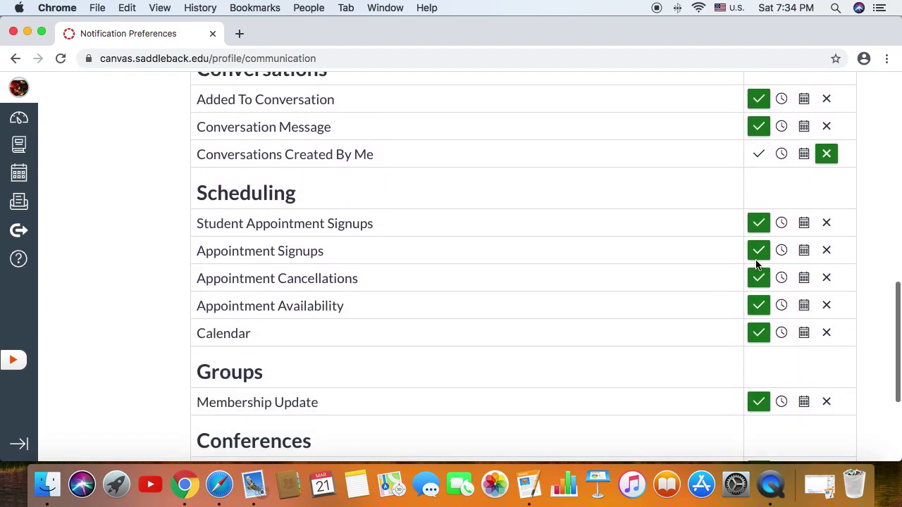
pyautogui.scroll(-2, 755, 265)
pyautogui.scroll(-4, 756, 265)
pyautogui.scroll(20, 755, 265)
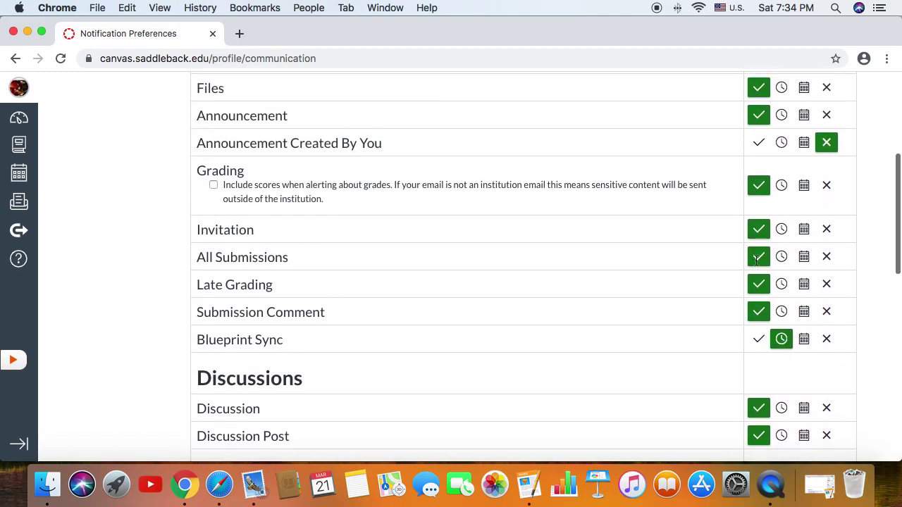
pyautogui.scroll(10, 740, 250)
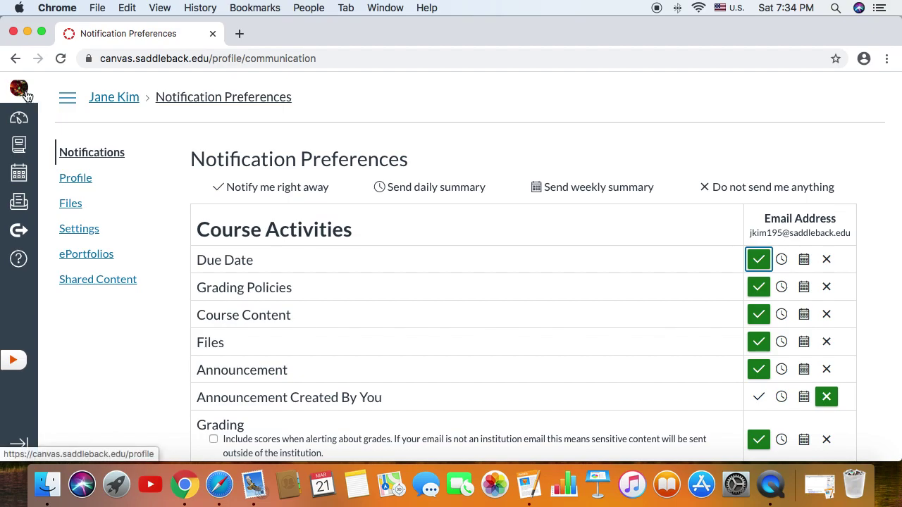
# Step: Log out of Canvas from the Account tray, returning to the Saddleback/IVC login page
pyautogui.click(26, 94)
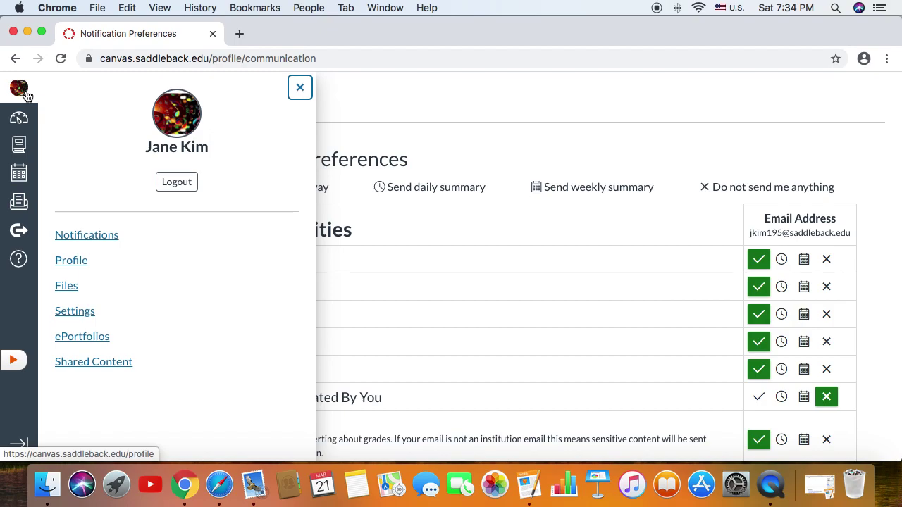
pyautogui.click(174, 183)
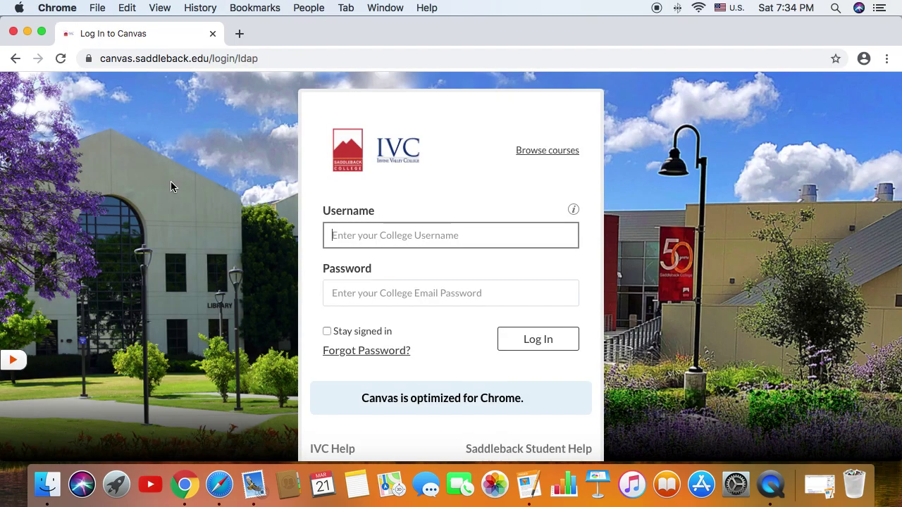